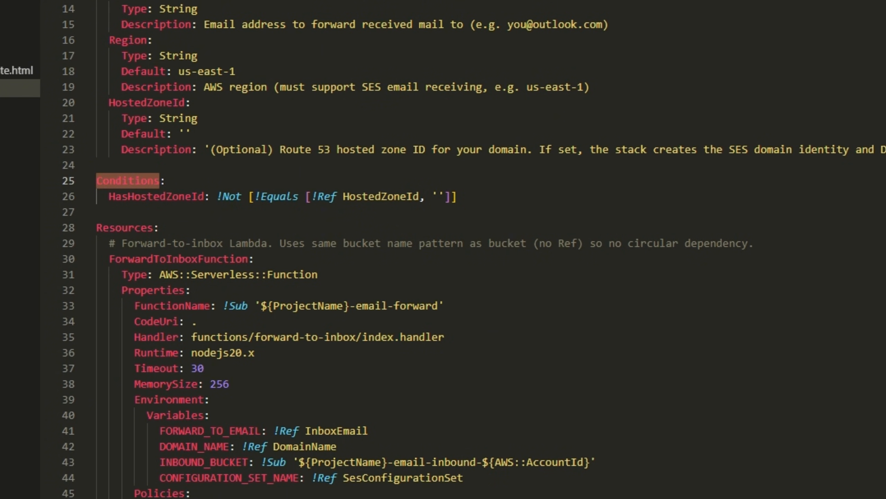
Step: Search the template for HasHostedZoneId and review the conditional SES domain identity and DKIM record resources
double_click(156, 196)
key(ctrl+f)
scroll(314, 244, down, 15)
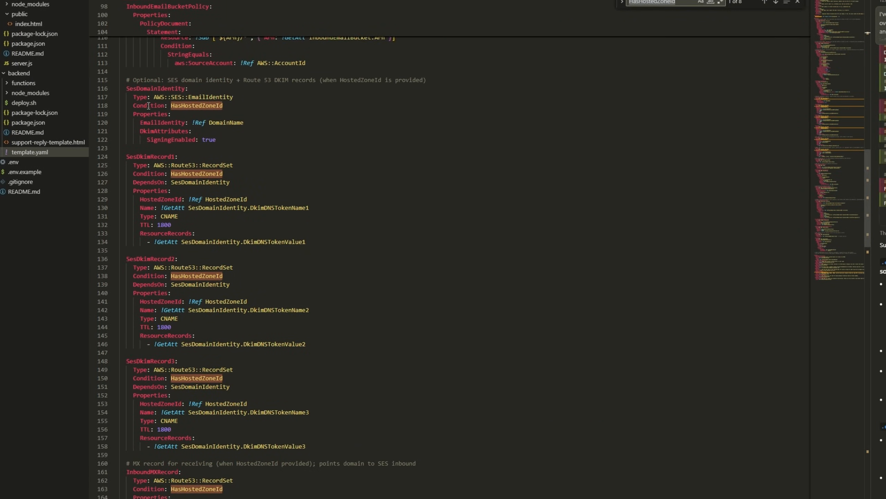
drag(139, 97, 222, 97)
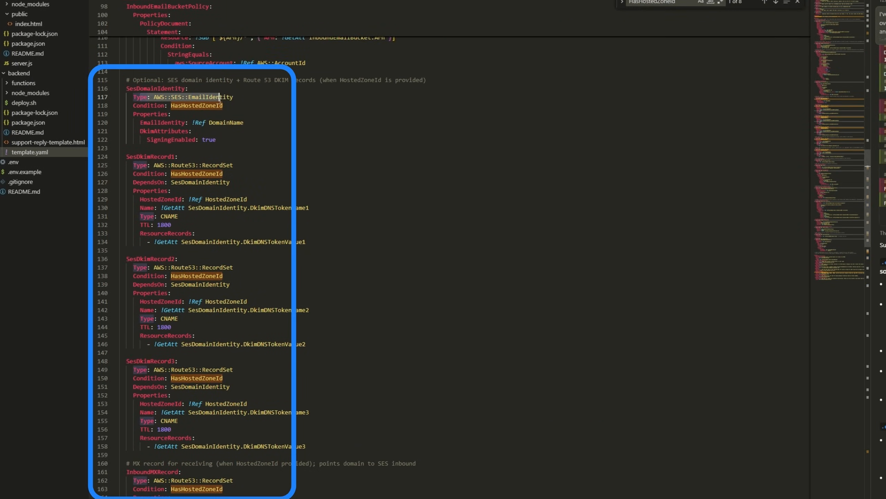
drag(140, 165, 220, 165)
click(233, 208)
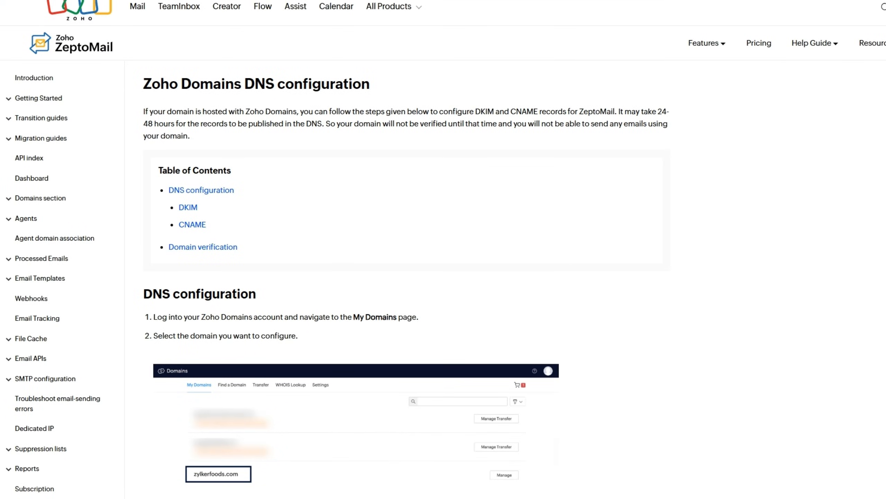
Step: Read the Zoho Domains DNS configuration guide for DKIM, CNAME and domain verification steps
scroll(392, 314, down, 1)
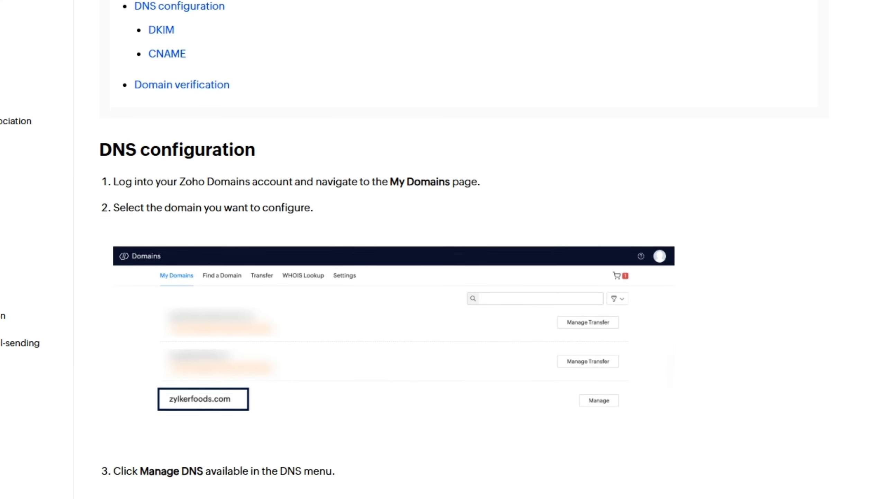
scroll(392, 244, down, 10)
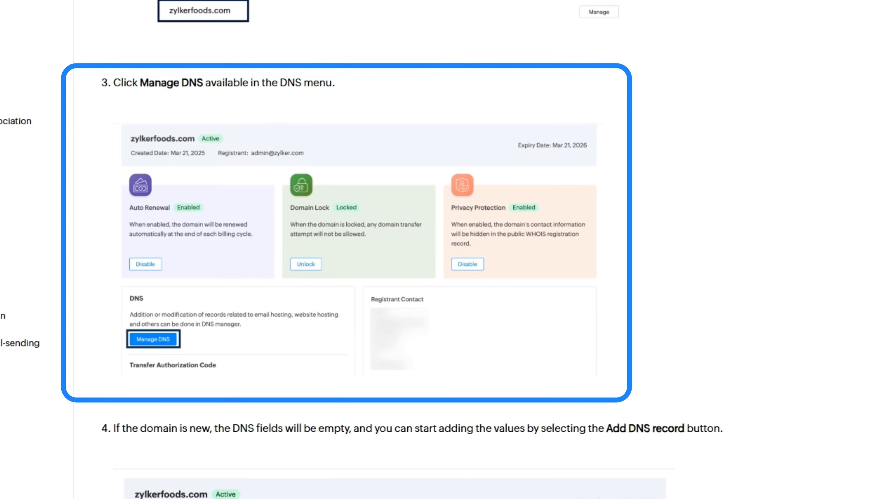
scroll(392, 244, down, 10)
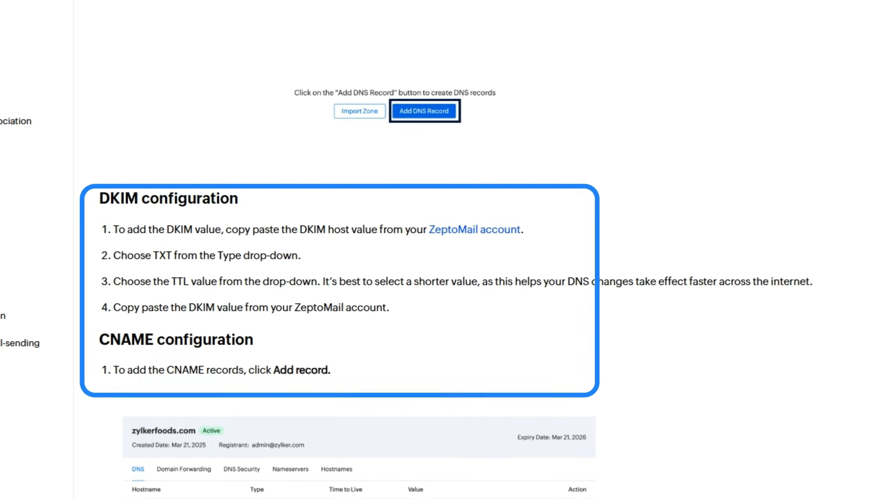
scroll(392, 279, down, 1)
scroll(814, 91, down, 10)
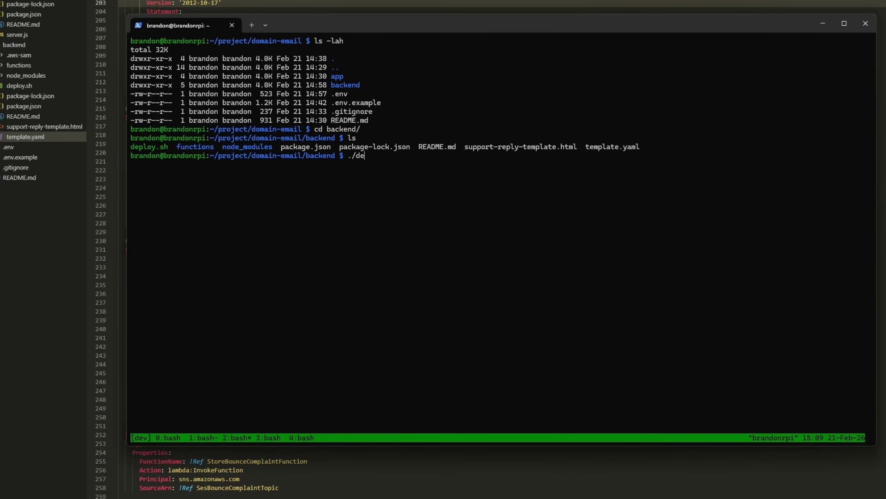
Step: Run the deploy.sh script in the terminal to deploy the email stack
text(ploy.sh)
key(Return)
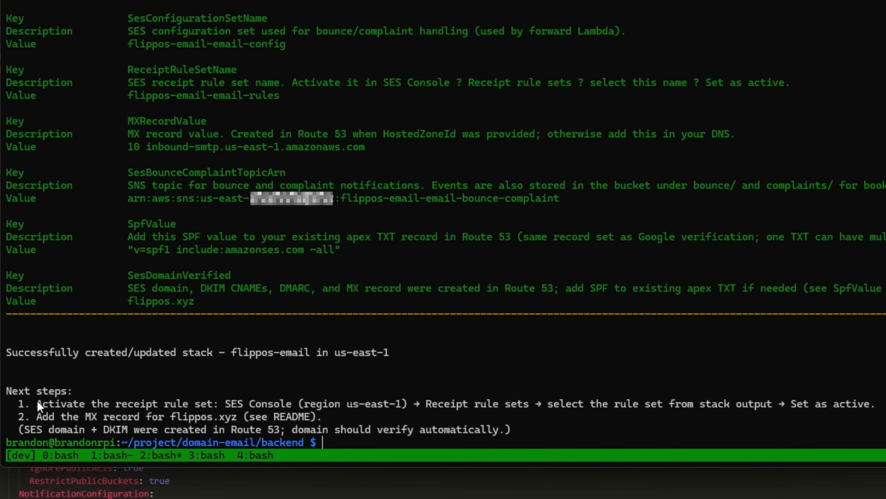
Step: Activate the flippos-email-email-rules receipt rule set on the SES Email receiving page
drag(35, 403, 880, 407)
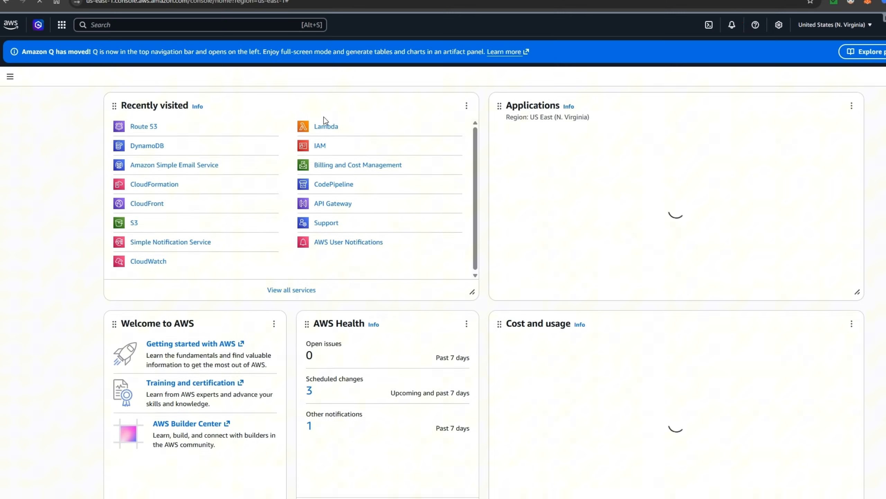
click(311, 23)
text(SES)
click(267, 95)
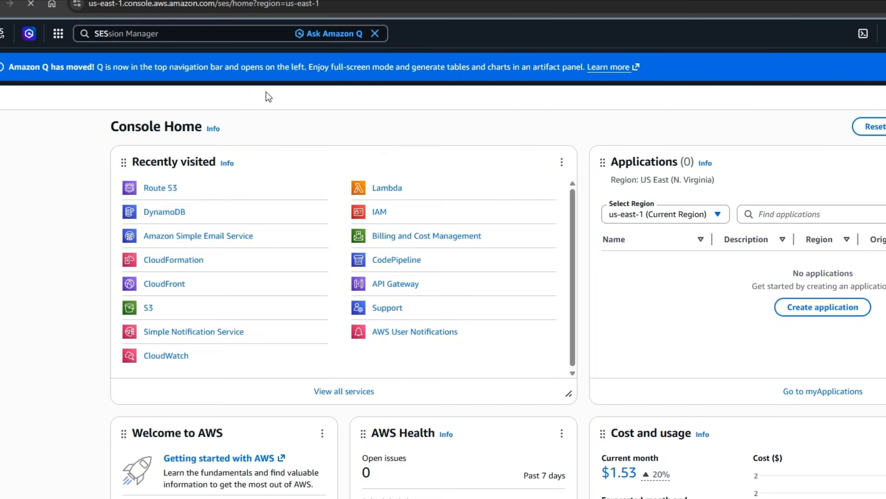
click(57, 273)
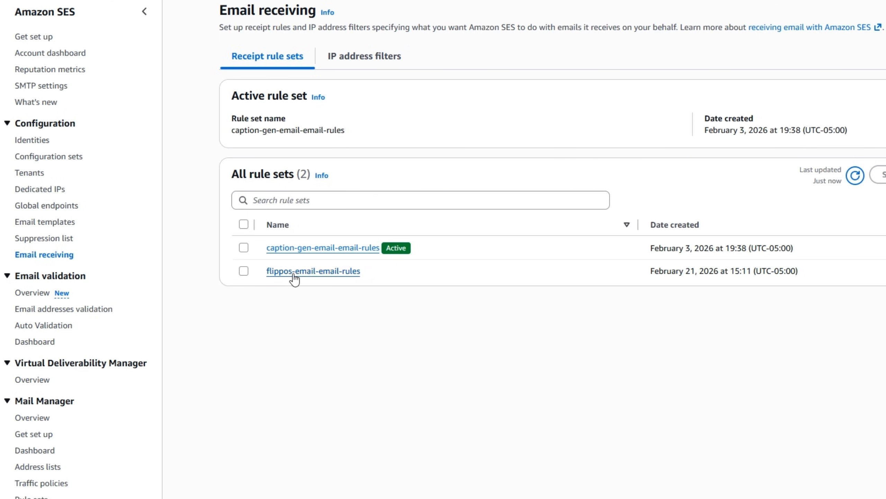
click(243, 271)
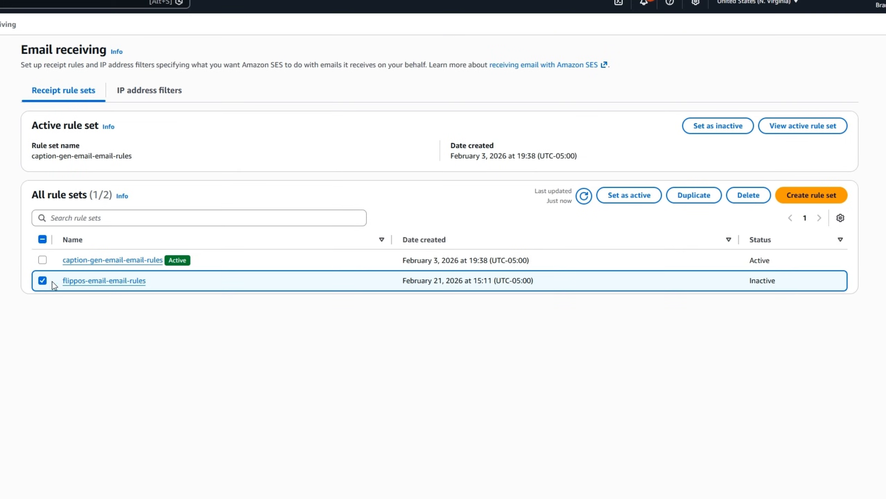
click(637, 198)
click(638, 199)
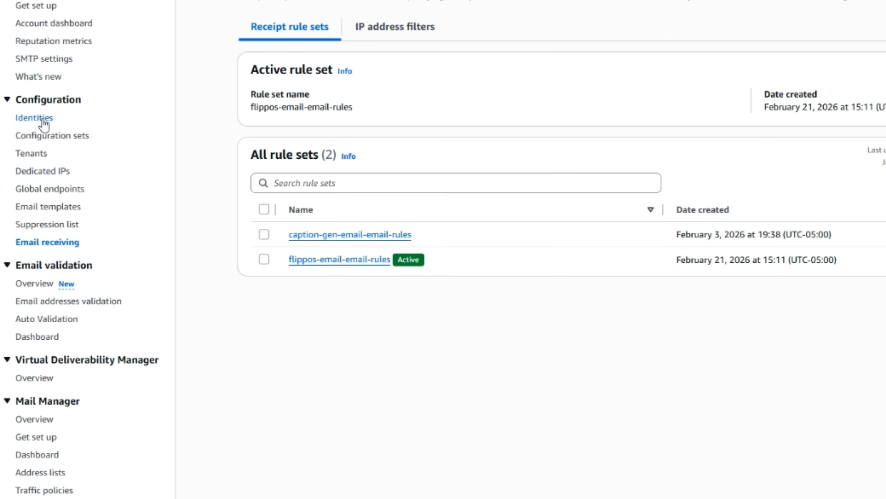
Step: Review the SES identities list to check the flippos.xyz domain's verification status
click(36, 119)
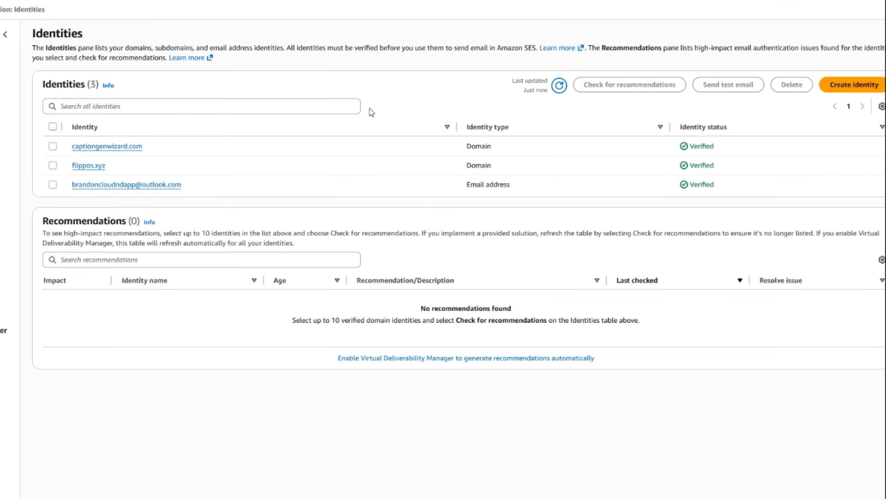
click(854, 85)
drag(64, 229, 194, 238)
drag(86, 410, 310, 419)
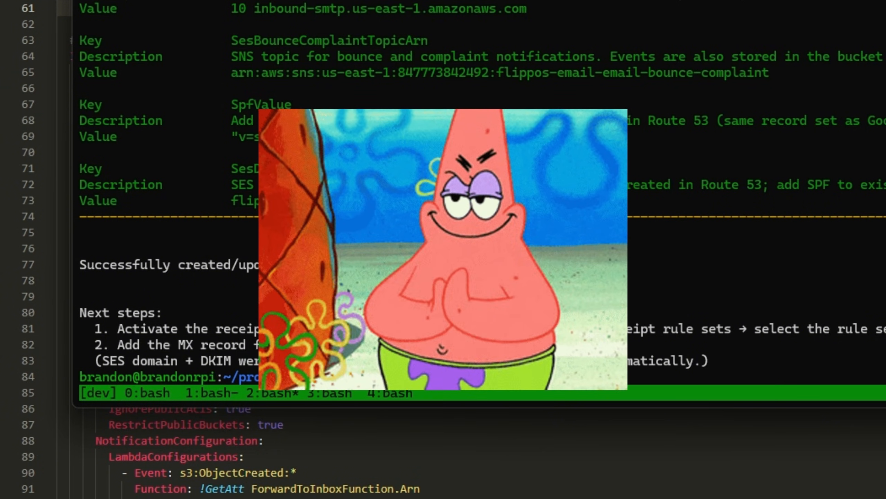
click(503, 87)
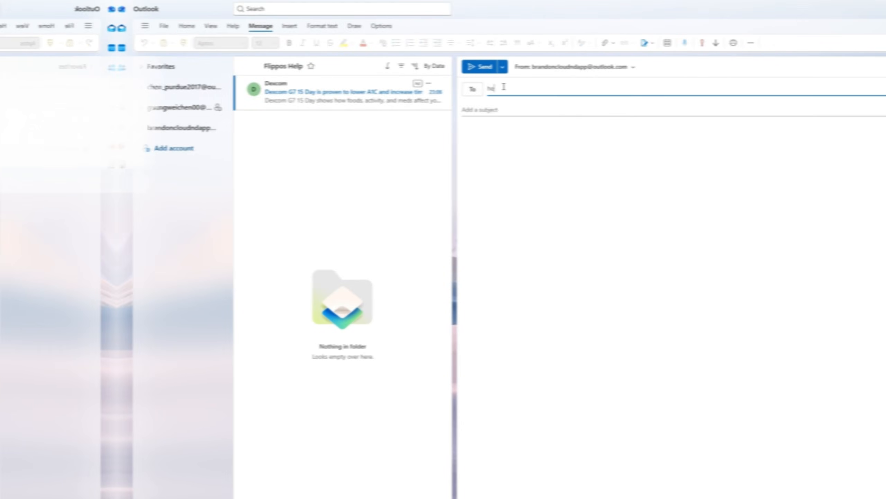
key(Return)
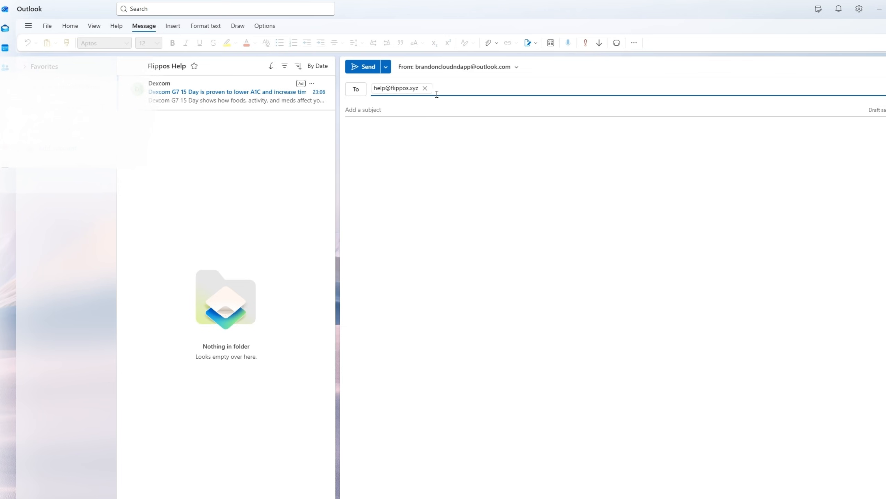
click(544, 104)
text(First email test)
click(375, 68)
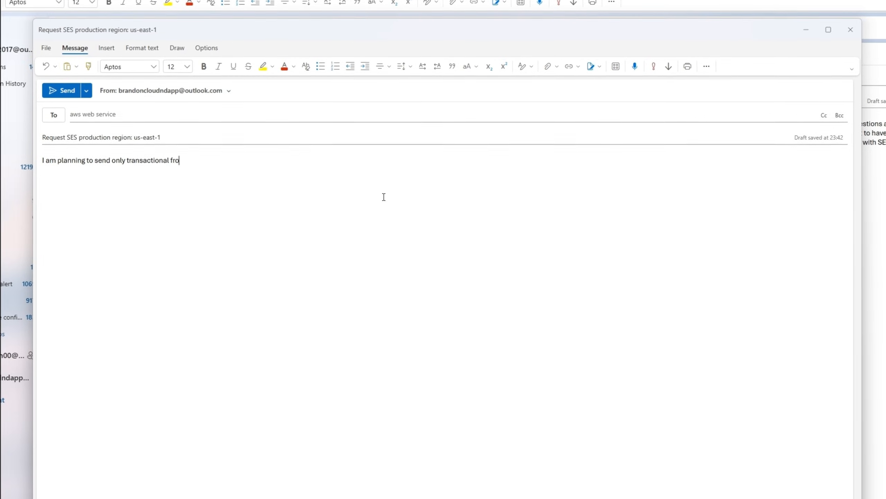
Step: Write an SES production access request to AWS describing transactional email sent from the verified domain with SES
text(m my verified do)
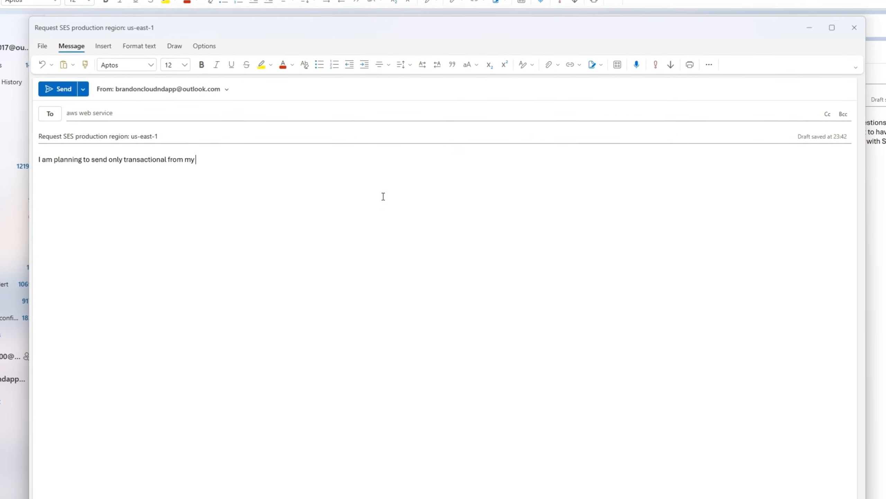
text(main)
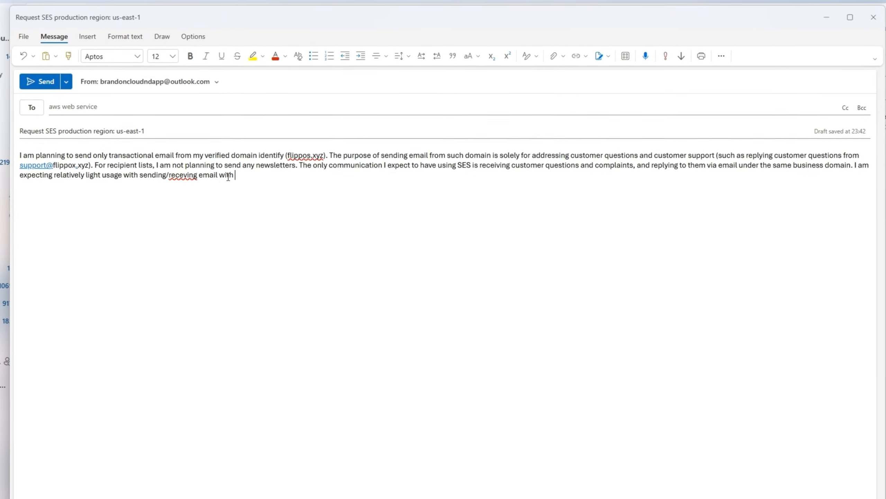
text(h SES.)
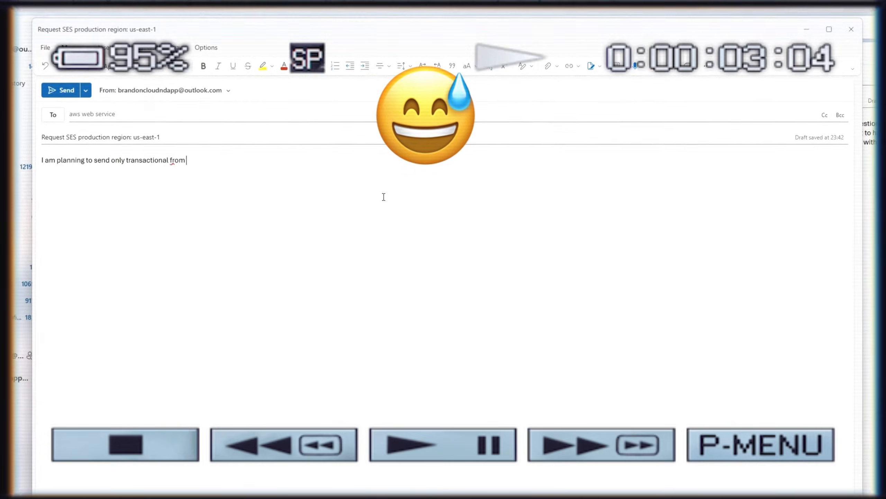
text(m my verified)
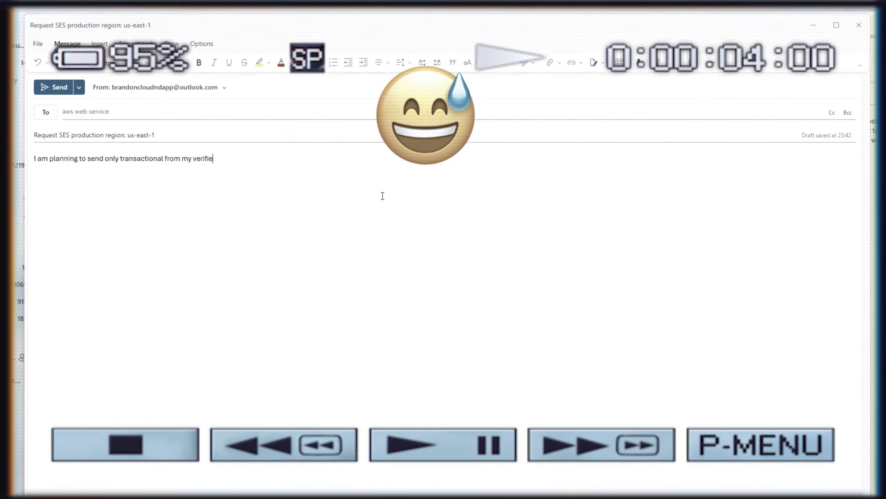
text( do)
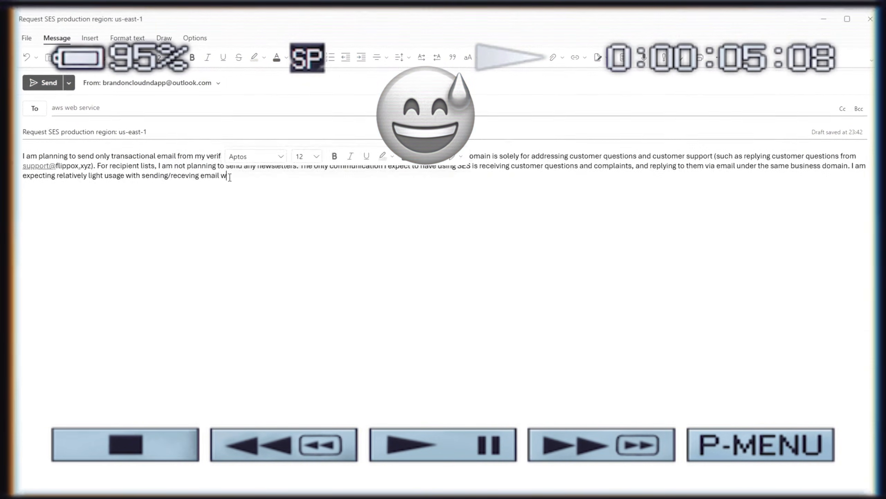
text(ith S)
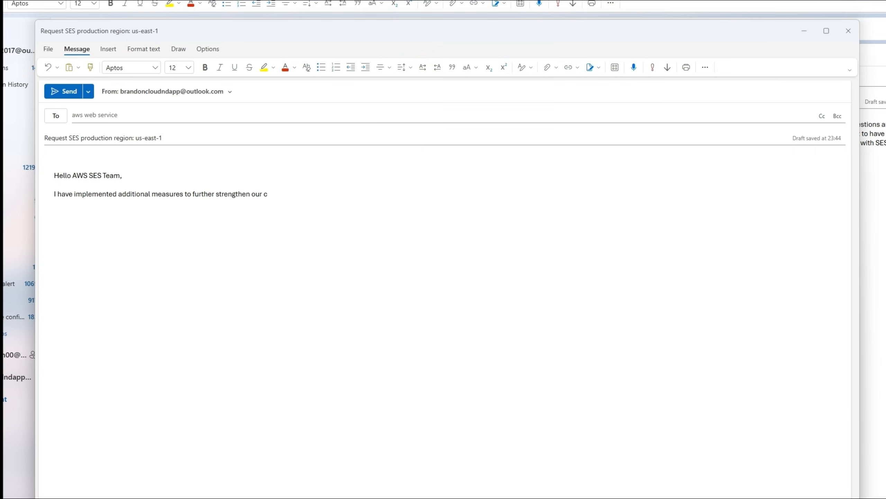
text(ompliance with po)
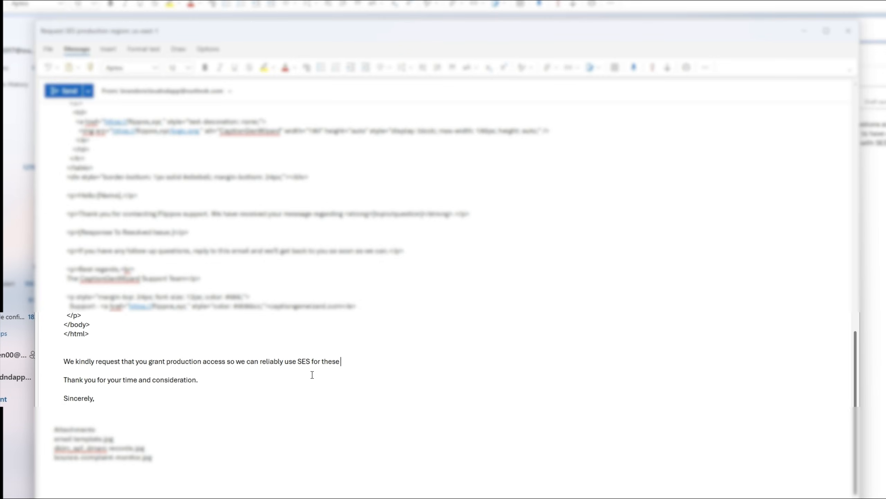
text(support emails.)
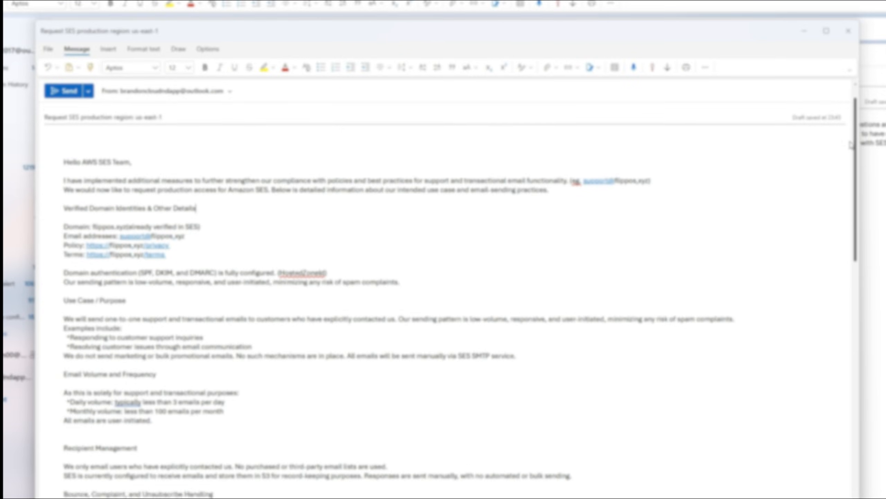
Step: Review the full production access request email, including the embedded HTML support template
scroll(832, 345, down, 15)
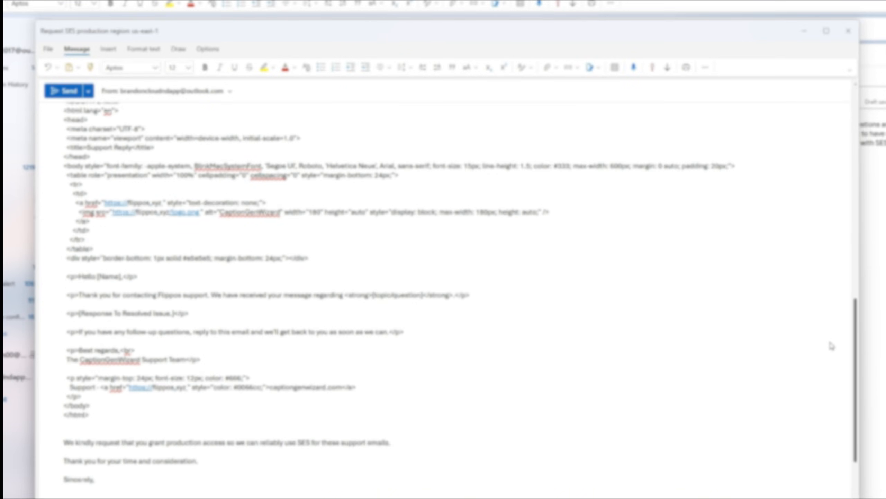
drag(830, 342, 824, 379)
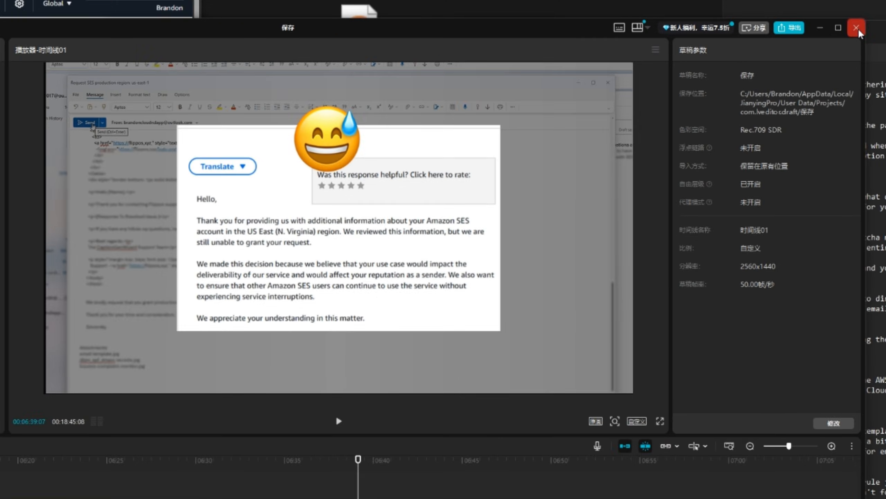
click(861, 35)
Step: Finish the follow-up message to the AWS Trust & Safety Team, ending it with 'you can provide.'
right_click(168, 96)
click(339, 121)
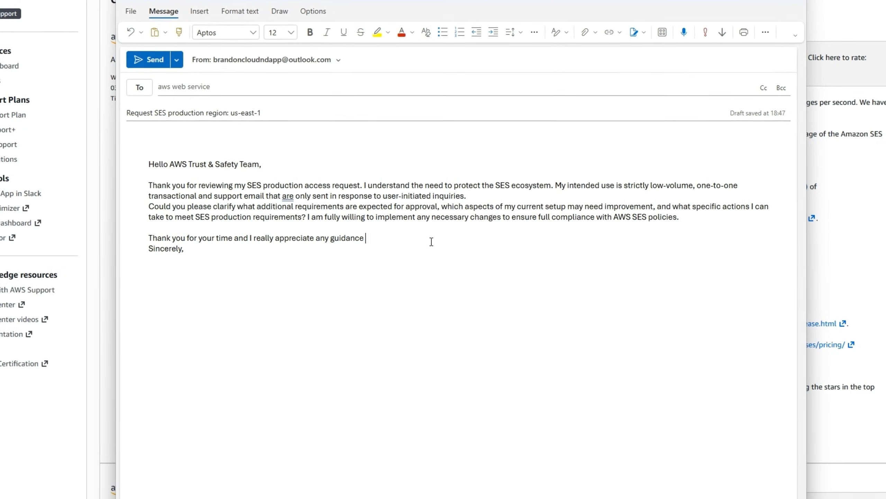
text(you can provide.)
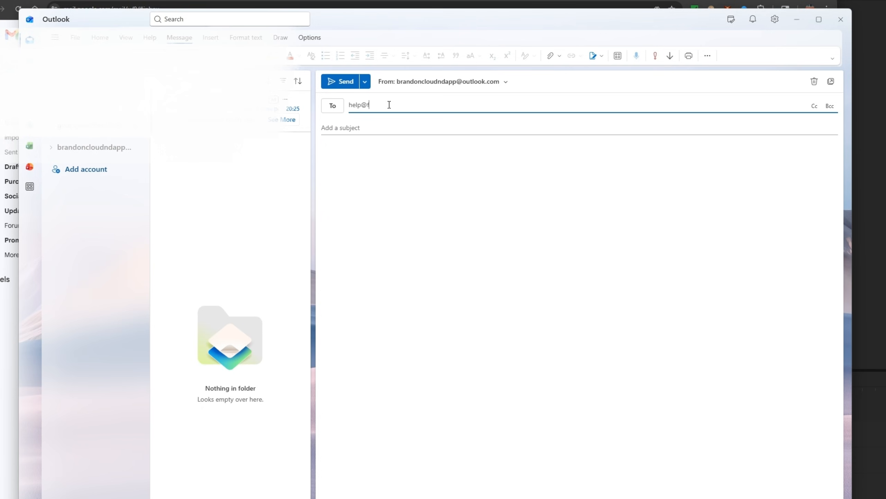
text(lippos.xyz)
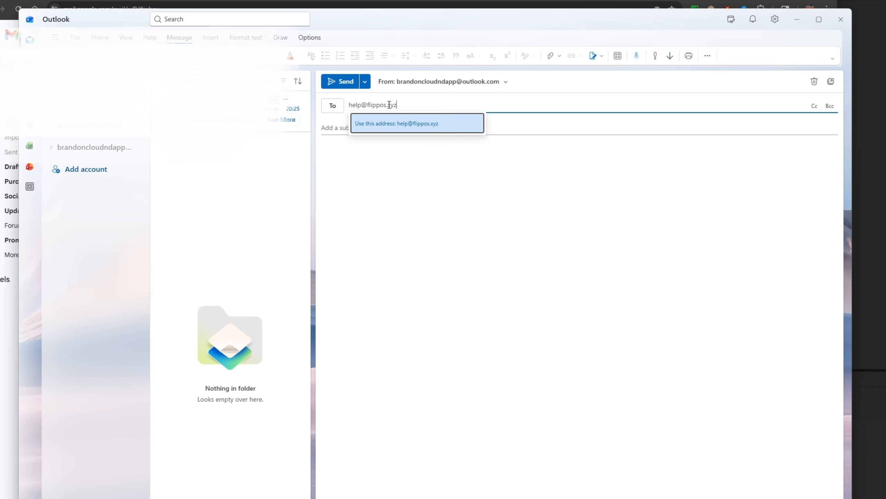
click(333, 127)
text(Test first email receiving)
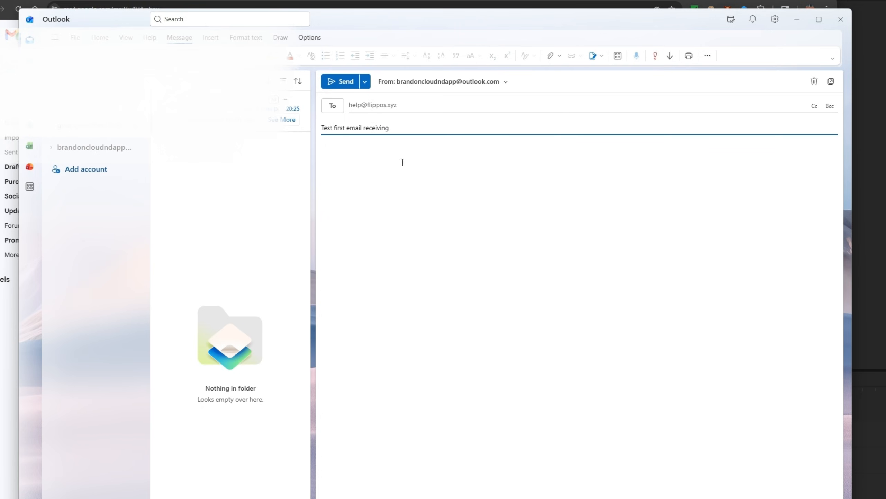
click(404, 163)
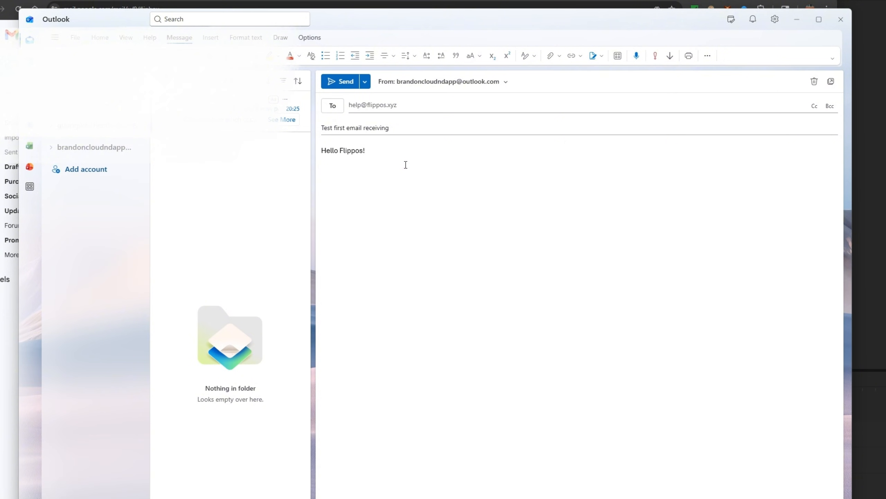
click(341, 82)
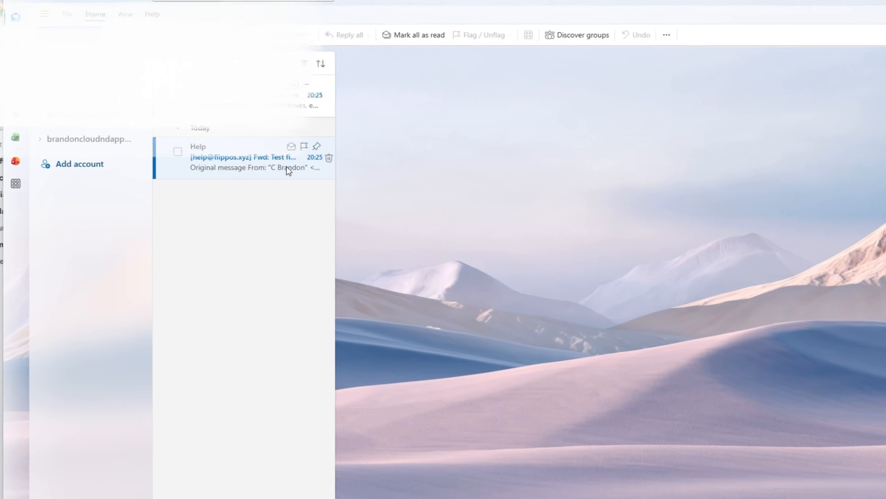
Step: Open the forwarded test message and the Flippos Help folder in the mailbox
click(275, 164)
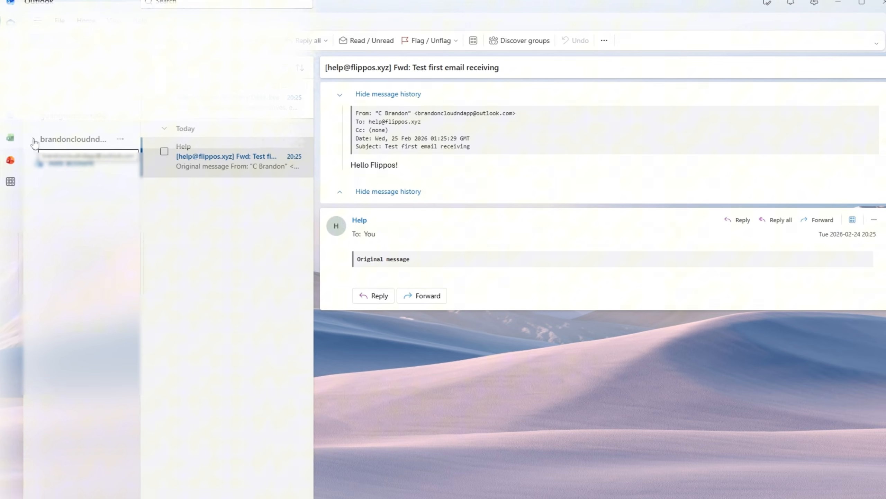
click(34, 140)
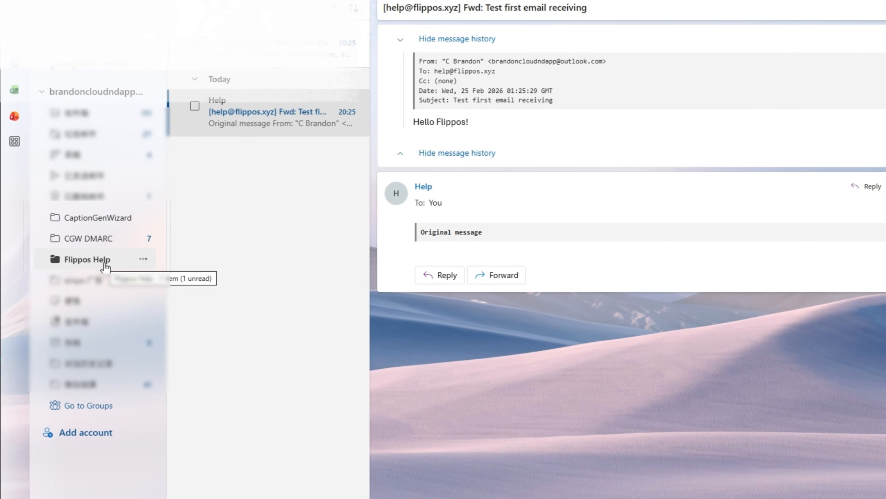
click(105, 263)
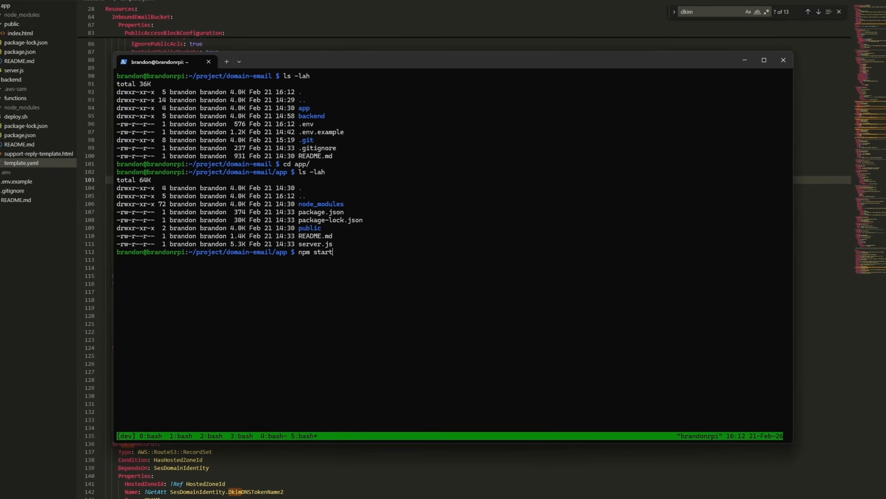
Step: Insert the Flippos logo image below the welcome text and send the email from the send app
key(Return)
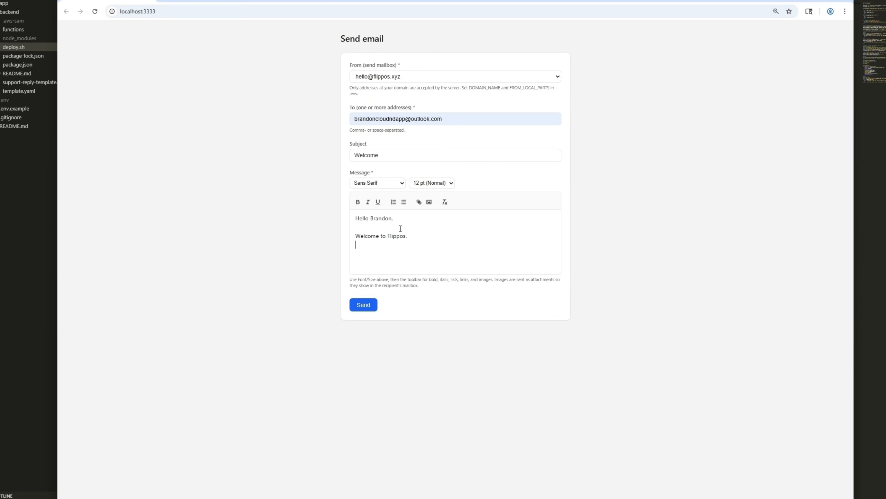
click(429, 202)
click(284, 35)
click(469, 237)
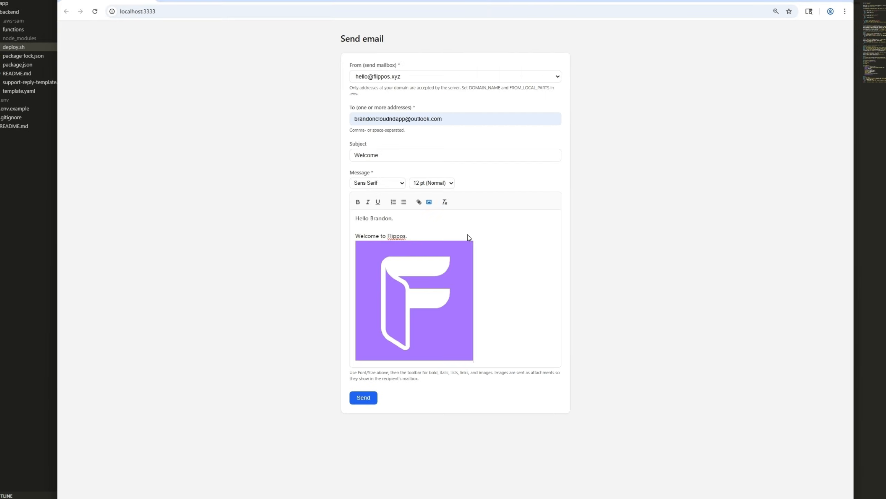
click(366, 399)
click(508, 108)
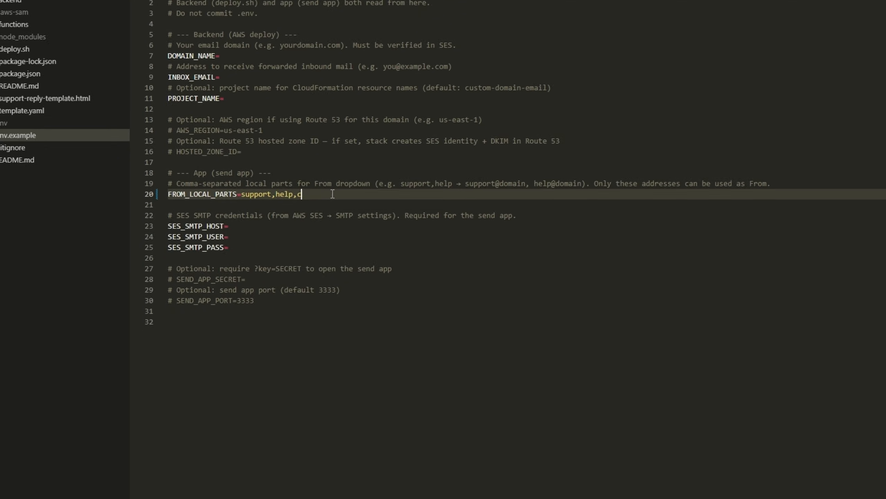
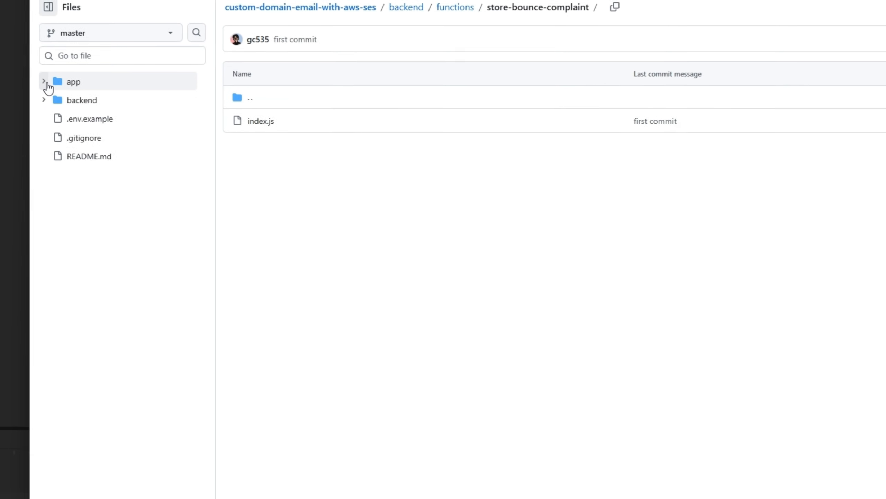
Step: In Gmail's Accounts and Import settings, add another send-as address named Flippos with the user's flippos.xyz mailbox address
click(47, 83)
click(94, 119)
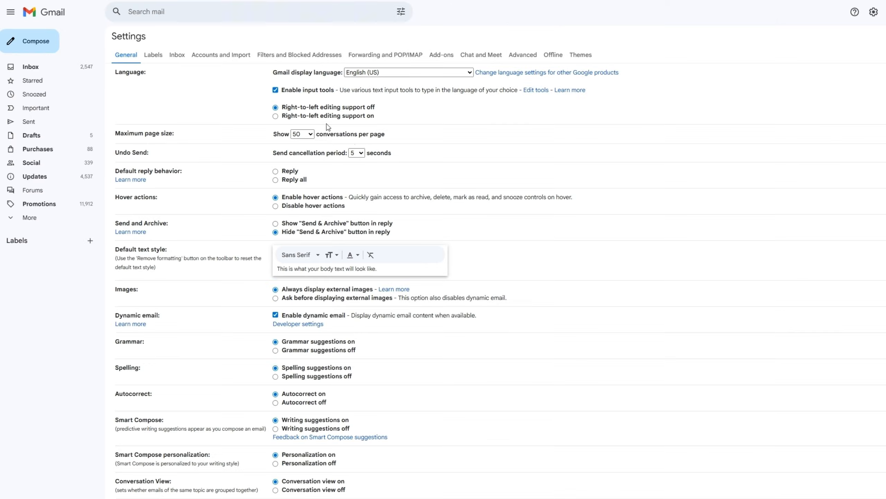
click(235, 52)
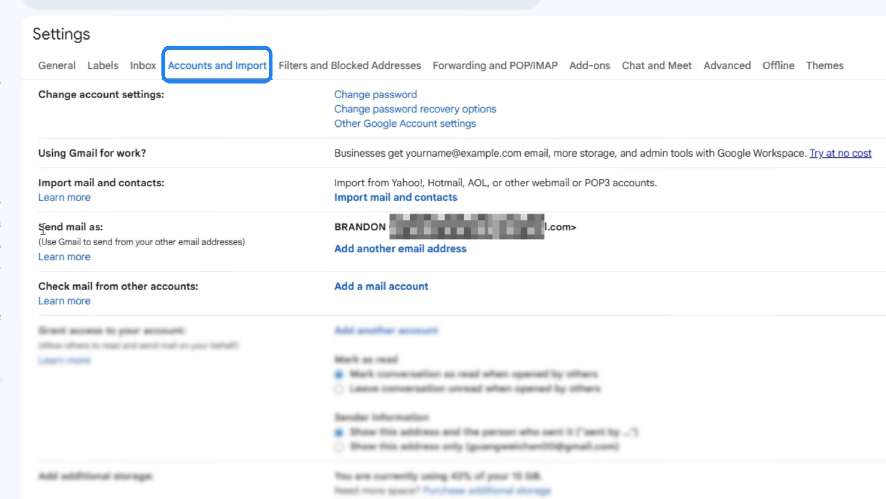
drag(43, 230, 176, 244)
click(326, 196)
text(Flippos)
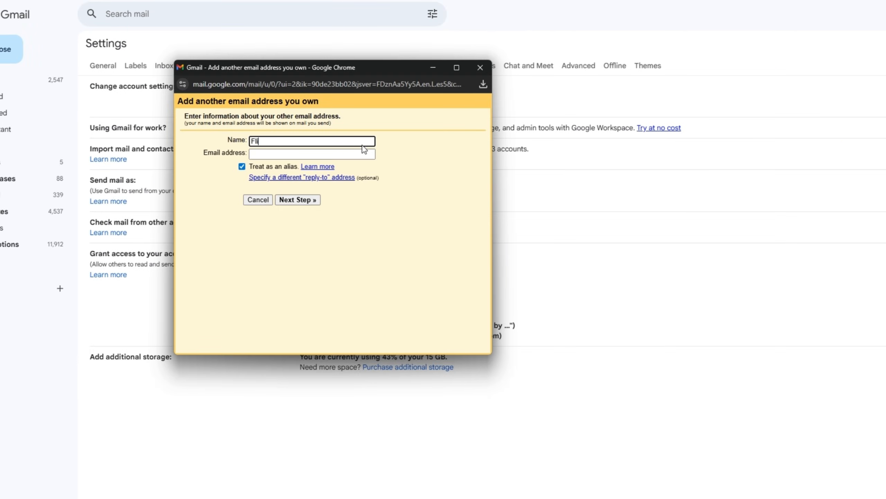
click(351, 154)
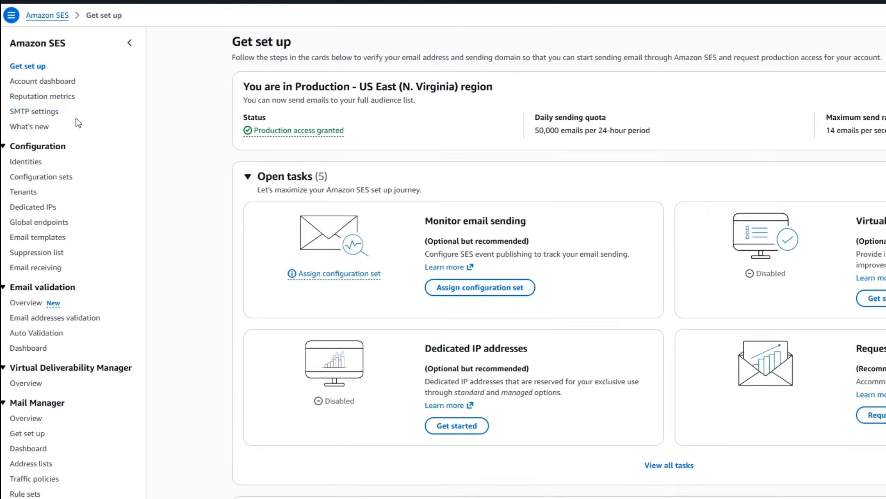
Step: Copy the SES SMTP endpoint into the SMTP server field, enter the SMTP username and password, and add the account
click(37, 112)
triple_click(328, 132)
key(ctrl+c)
key(alt+Tab)
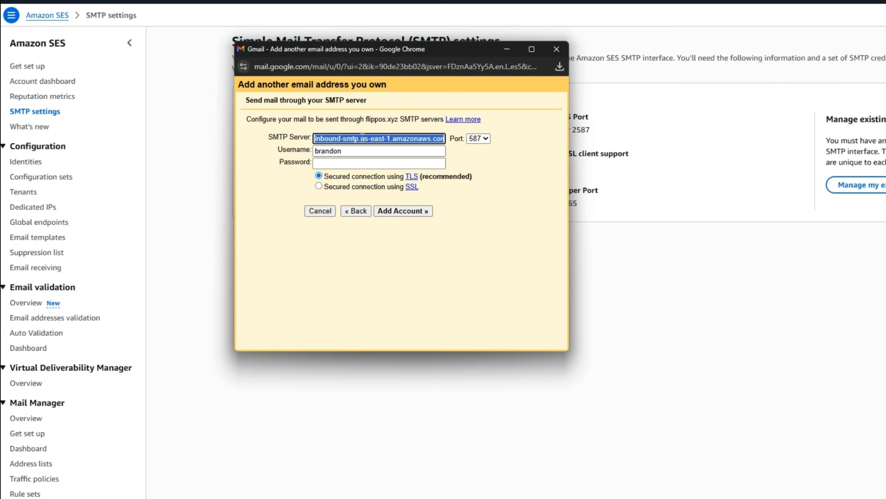
key(ctrl+v)
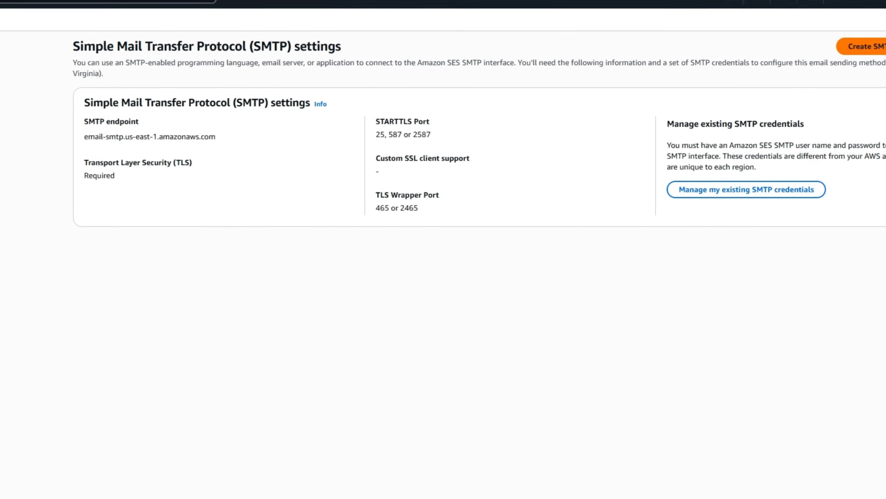
click(869, 46)
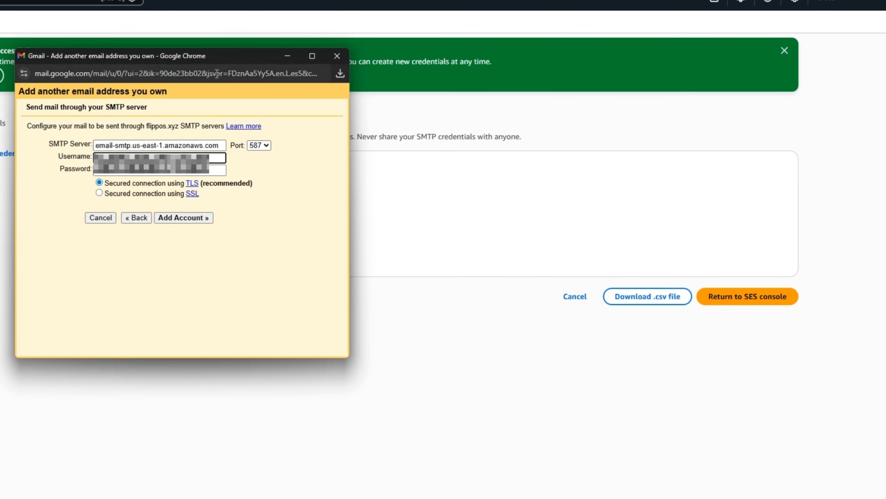
click(182, 217)
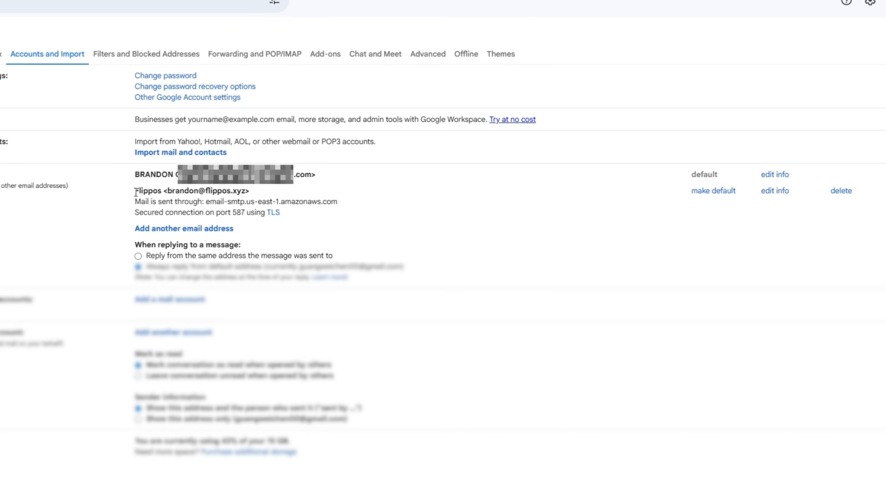
Step: Compose a reply in Gmail and choose the Flippos alias as its sender
drag(135, 190, 269, 212)
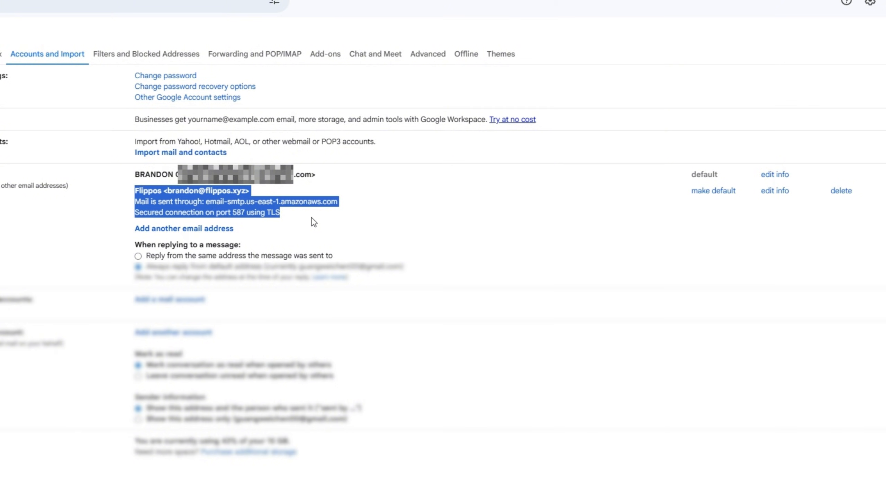
click(311, 218)
click(45, 59)
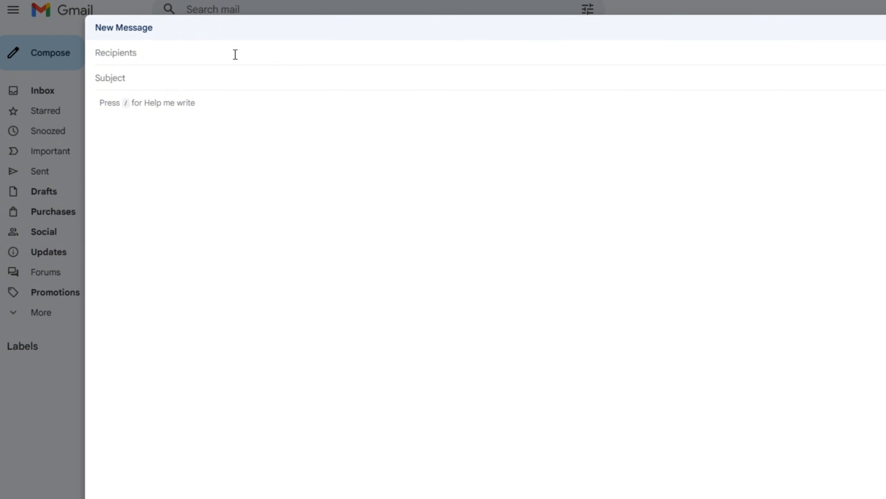
click(235, 54)
click(233, 53)
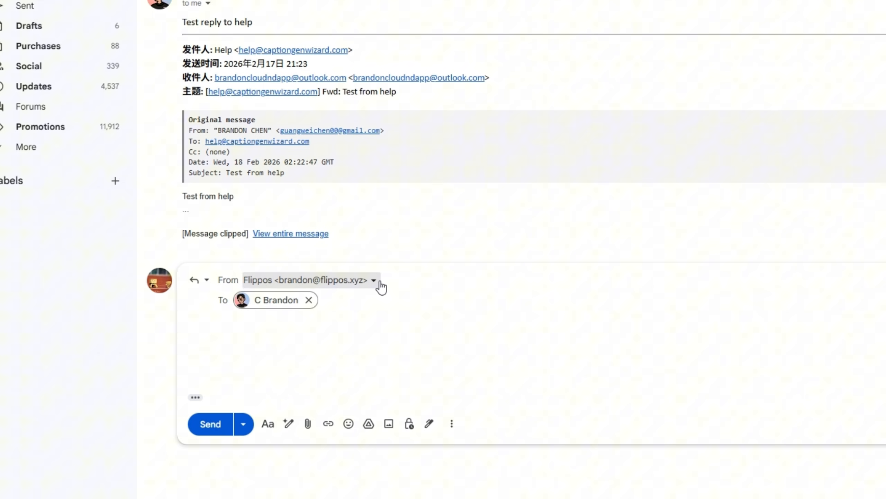
click(374, 280)
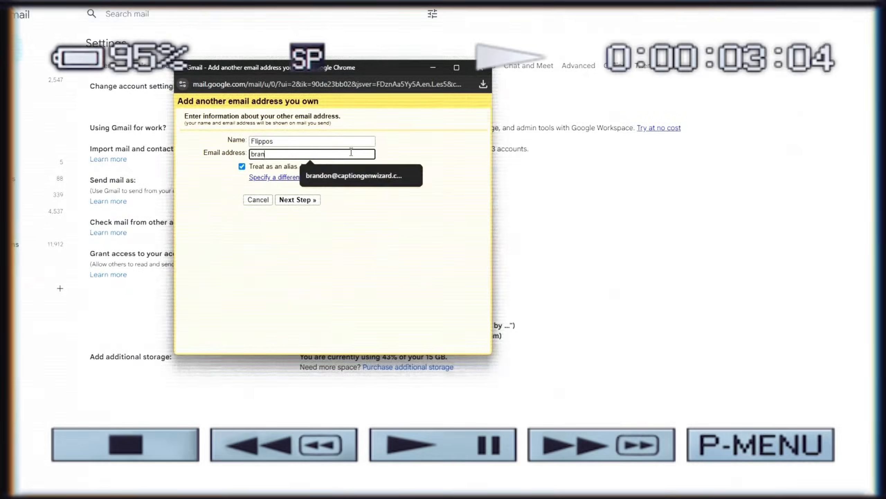
Step: Finish entering the alias's flippos.xyz address and step through the add-address dialog to add the account
click(298, 199)
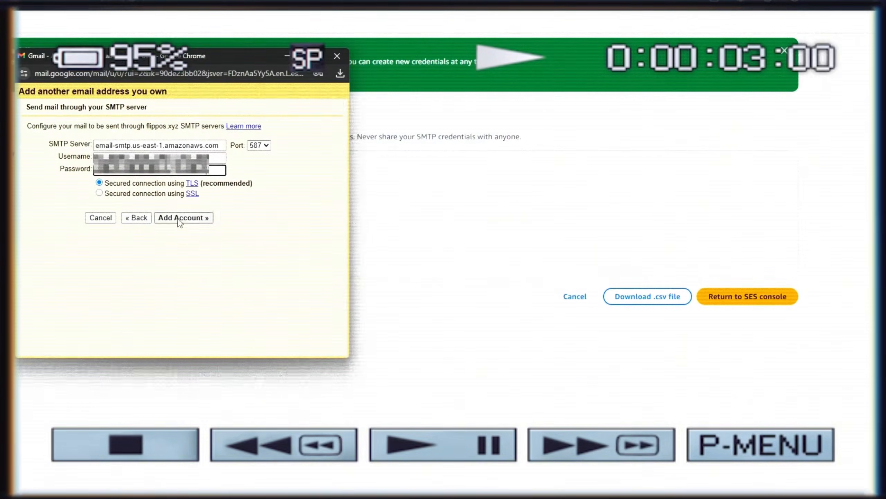
click(178, 220)
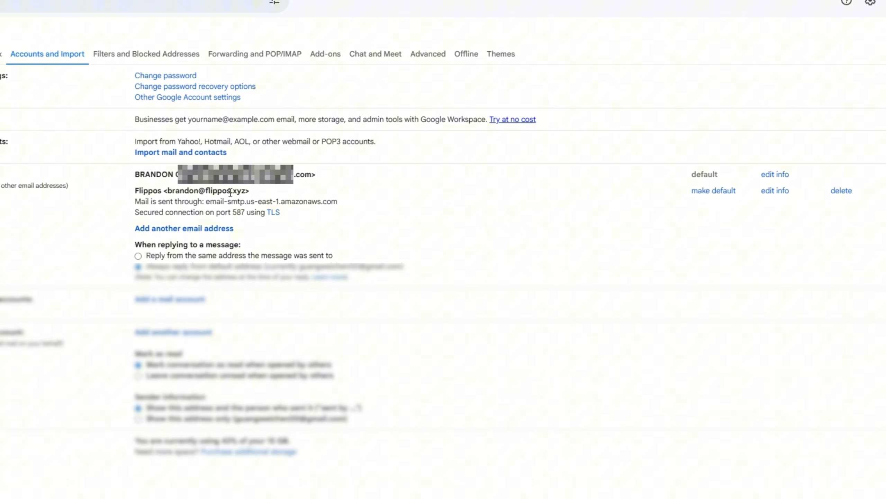
drag(421, 166, 642, 196)
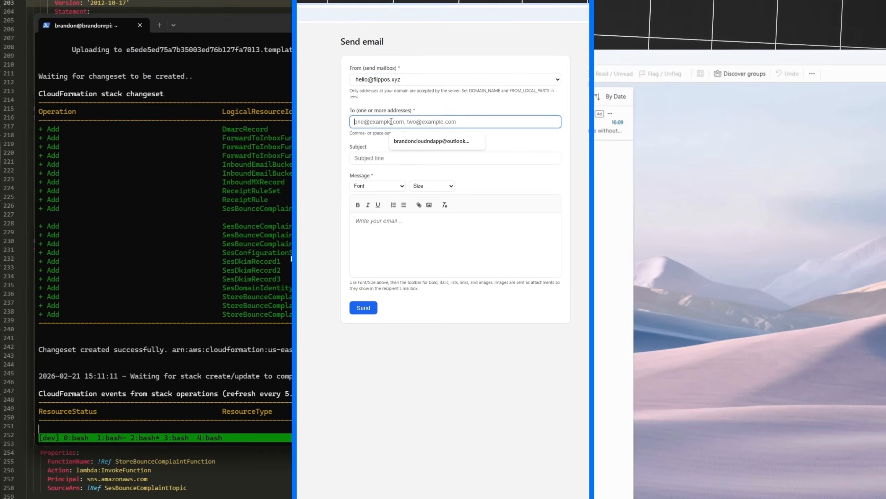
Step: Compose an email with subject 'Welcome' in Sans Serif 12 pt, greeting the recipient and adding 'Welcome to Flippos!'
click(453, 154)
text(Welcome)
click(377, 182)
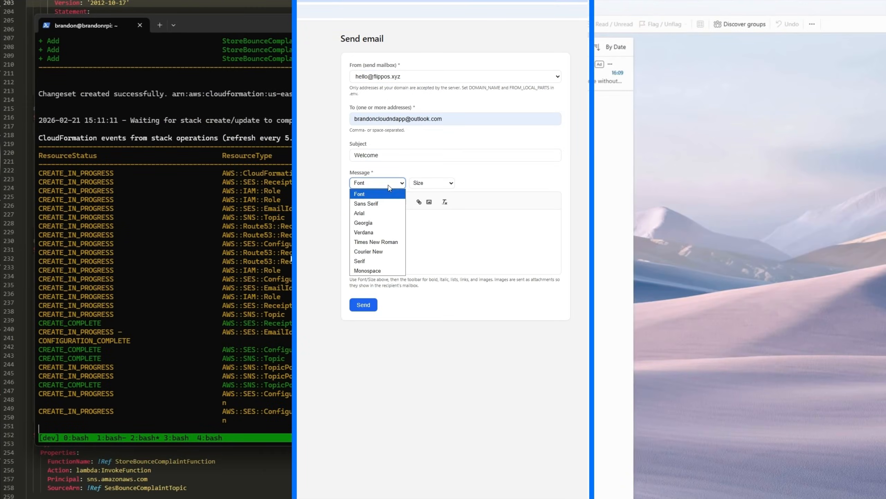
click(432, 182)
click(435, 222)
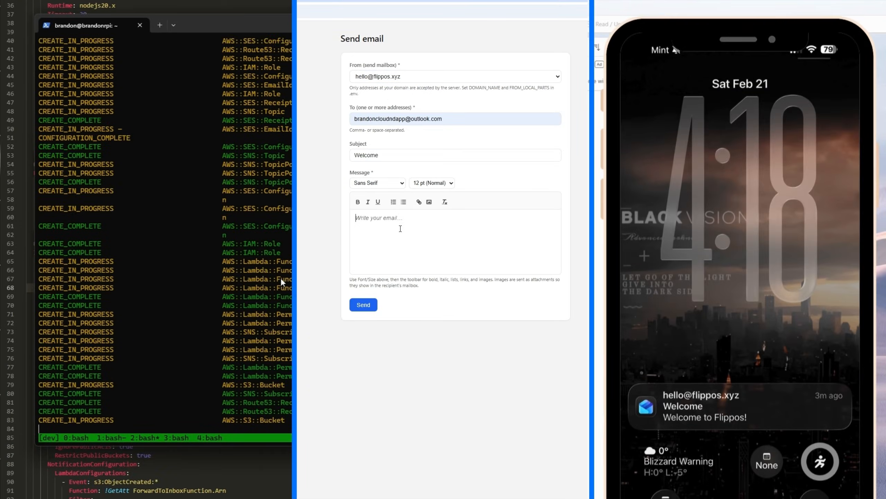
text(Hello Brandon,)
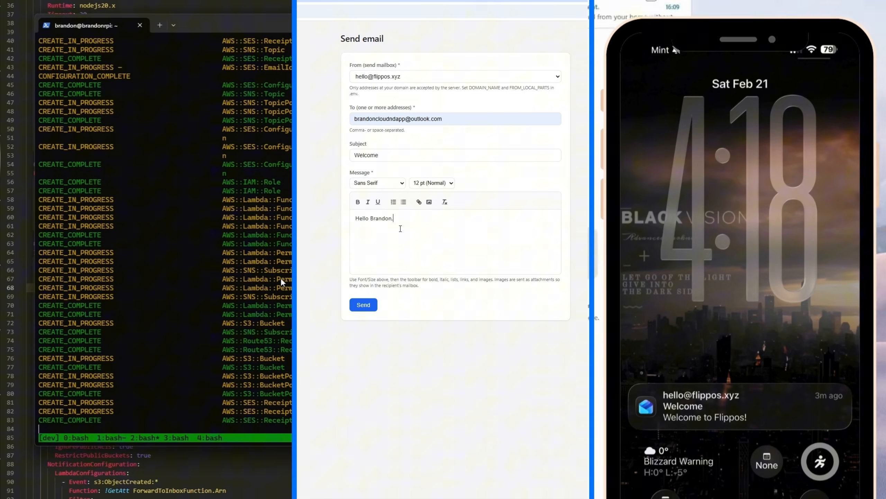
key(Return)
key(Return)
text(Welcome to Flippos!)
key(Return)
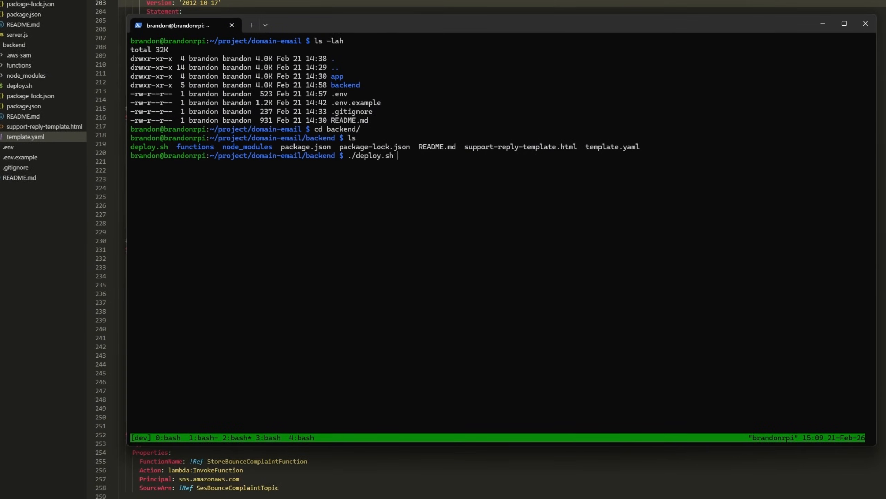
Step: Insert the Flippos logo image into the message body and send the Welcome email
key(Return)
text(f)
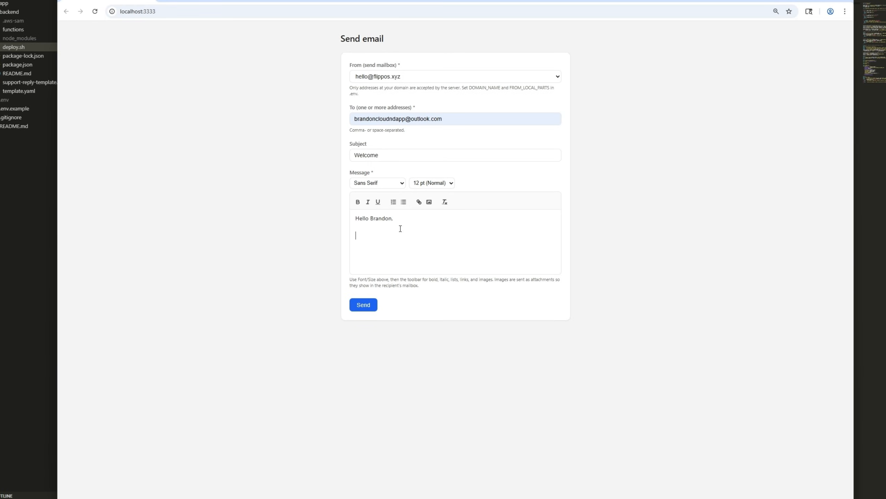
click(432, 208)
click(279, 33)
click(466, 234)
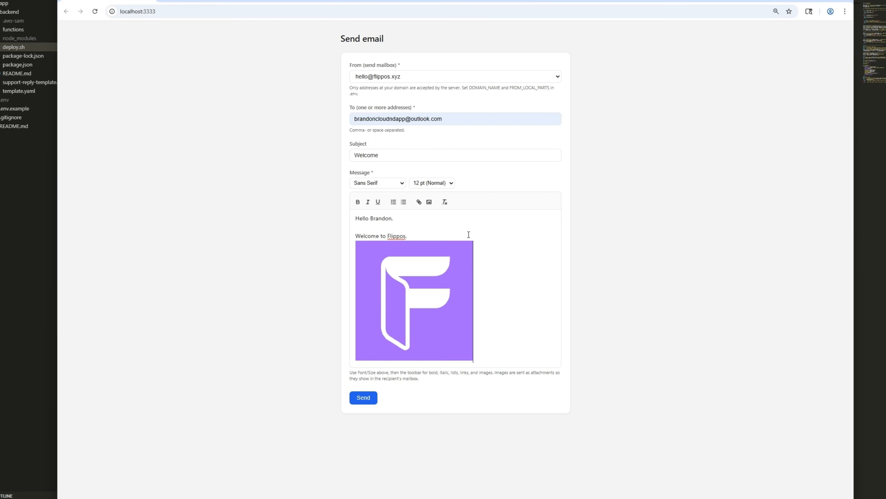
click(368, 401)
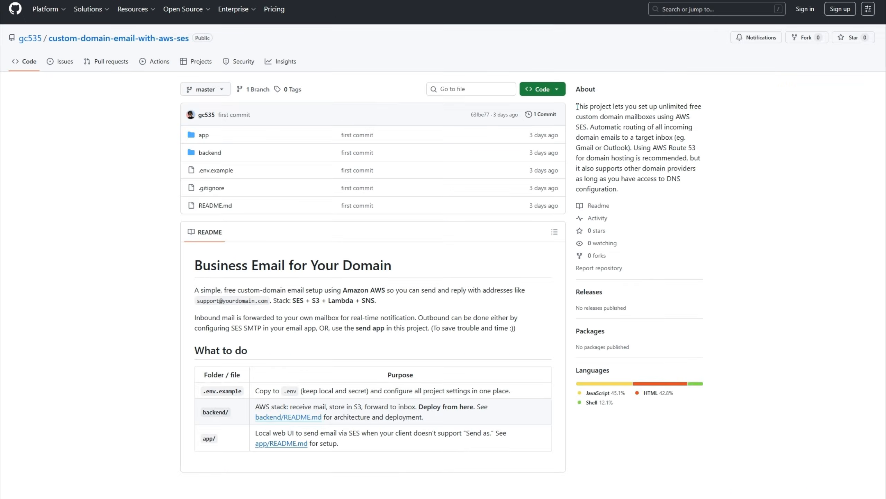
Step: Open the app folder of the custom-domain-email-with-aws-ses repository and read its Send app README
drag(577, 106, 674, 194)
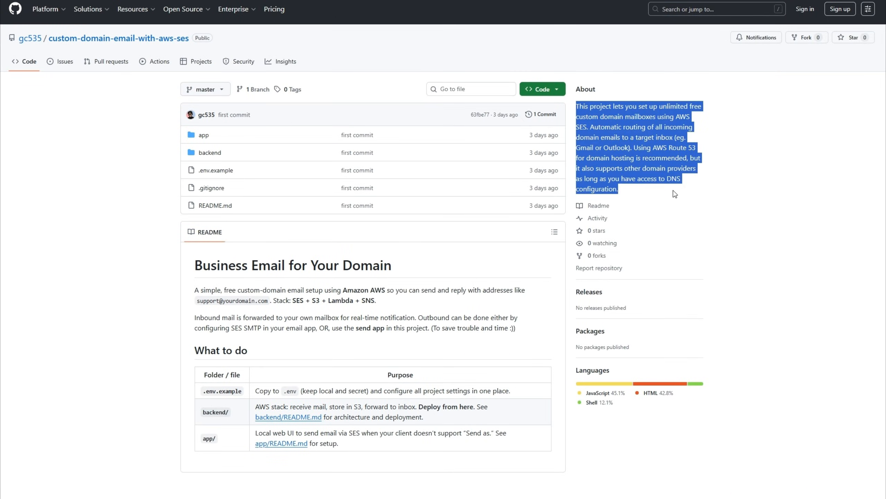
click(700, 201)
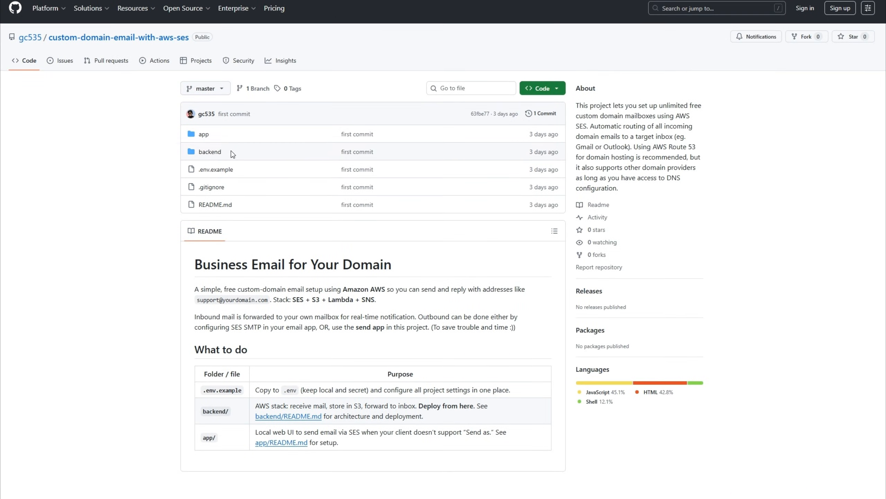
click(204, 134)
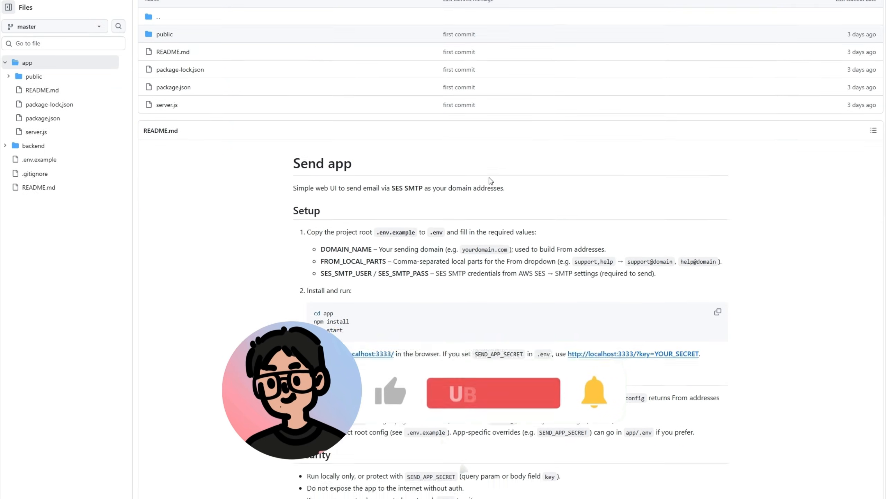
scroll(490, 180, down, 1)
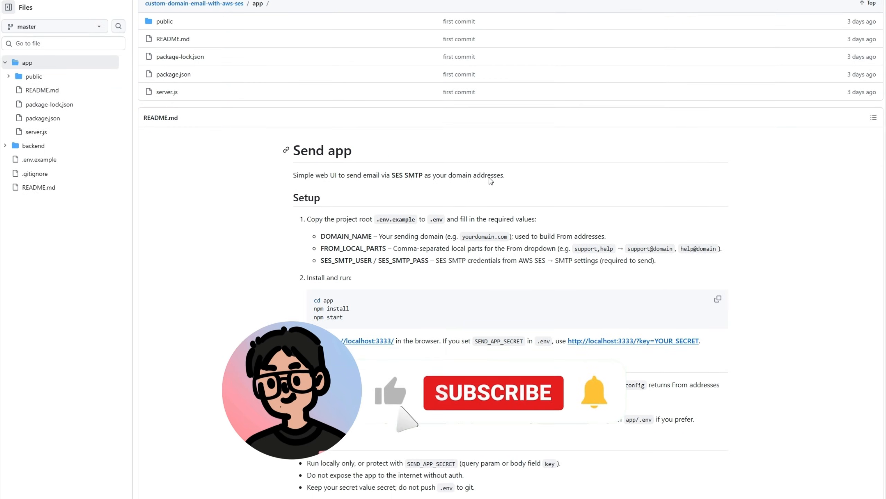